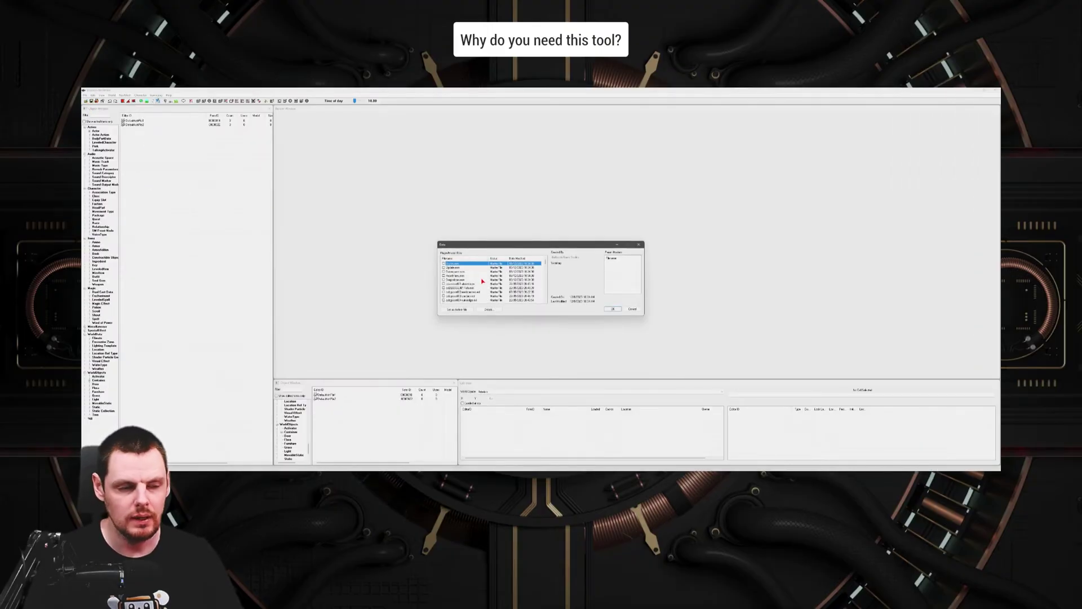
# Set the last plugin in the Data list as the Active File and start loading.
pyautogui.scroll(-5, 483, 280)
pyautogui.doubleClick(461, 300)
pyautogui.click(457, 309)
pyautogui.click(614, 309)
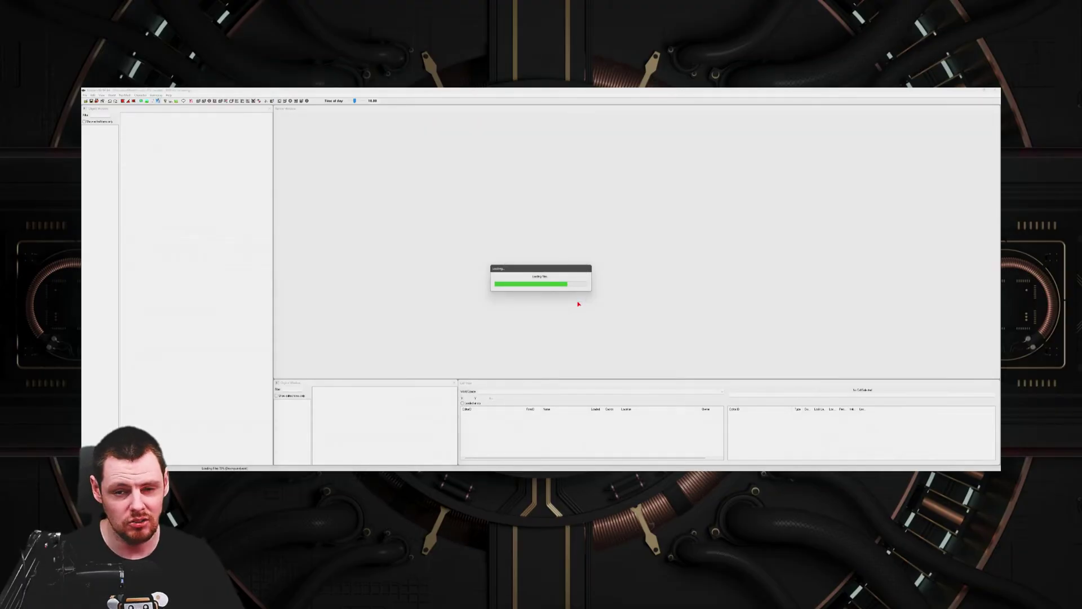
# Accept the loading warnings with 'Yes to all' and dismiss the follow-up warning.
pyautogui.click(578, 307)
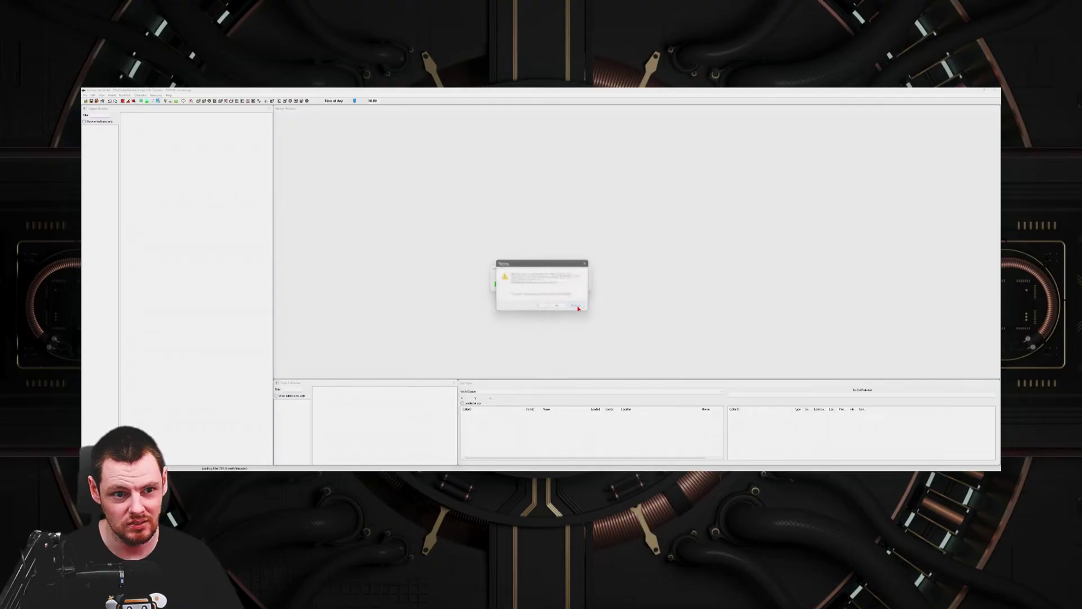
pyautogui.click(579, 307)
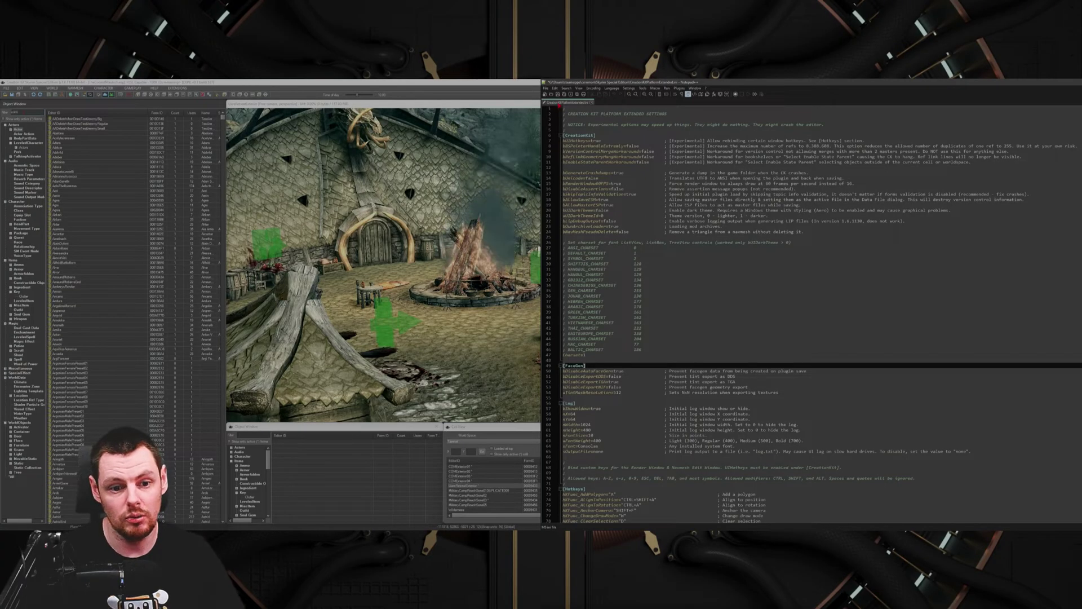
# Preview the COMBalash, another actor and COMOrcWarriorMelee from the Object Window, then close the preview.
pyautogui.scroll(-1, 811, 316)
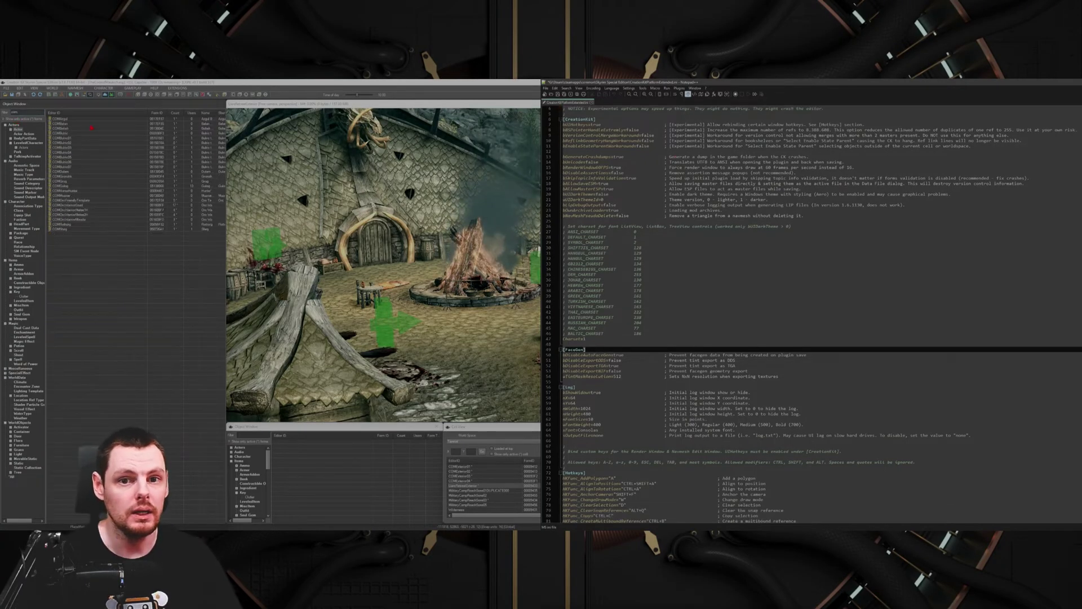
pyautogui.rightClick(91, 129)
pyautogui.click(99, 149)
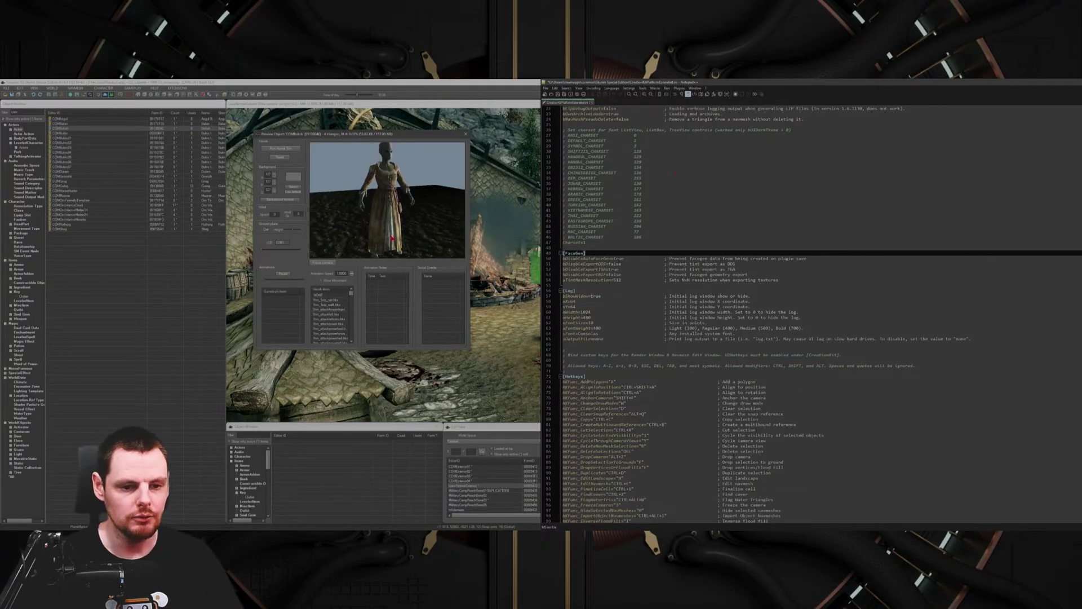
pyautogui.click(392, 240)
pyautogui.click(78, 147)
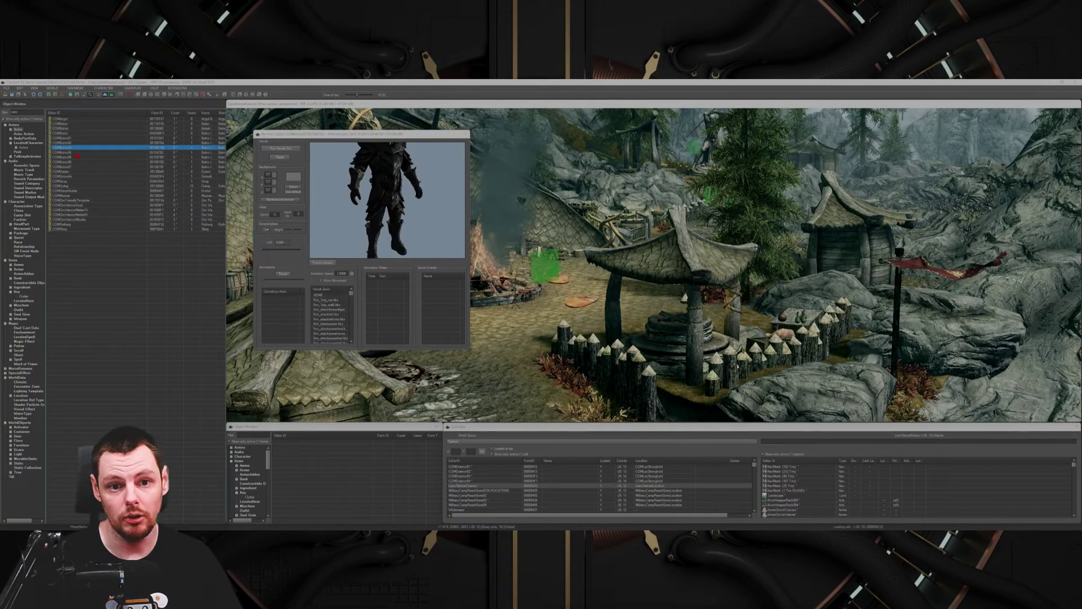
pyautogui.click(63, 210)
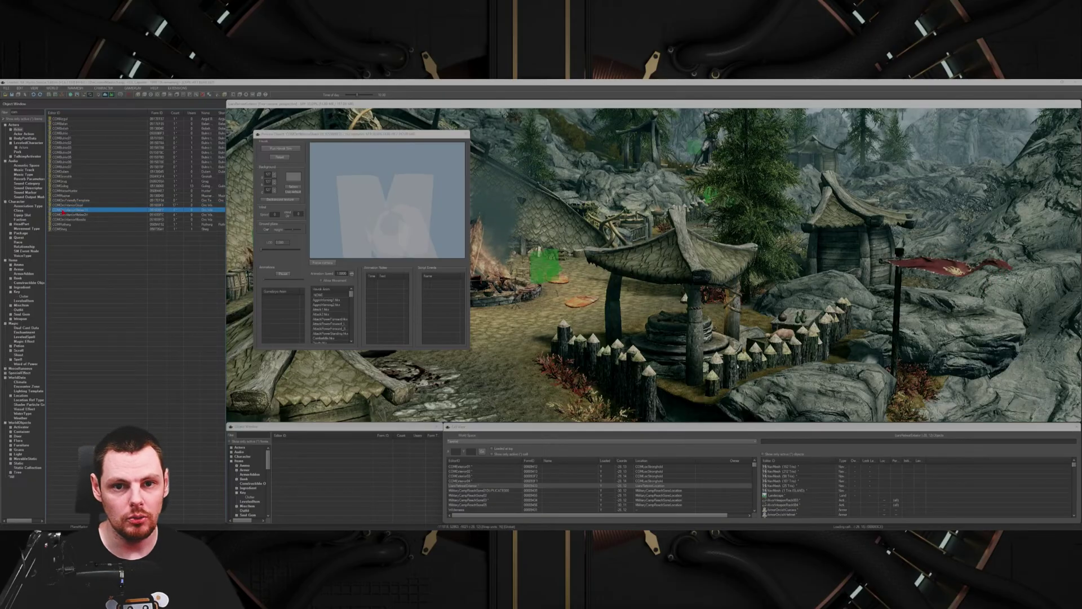
pyautogui.click(524, 316)
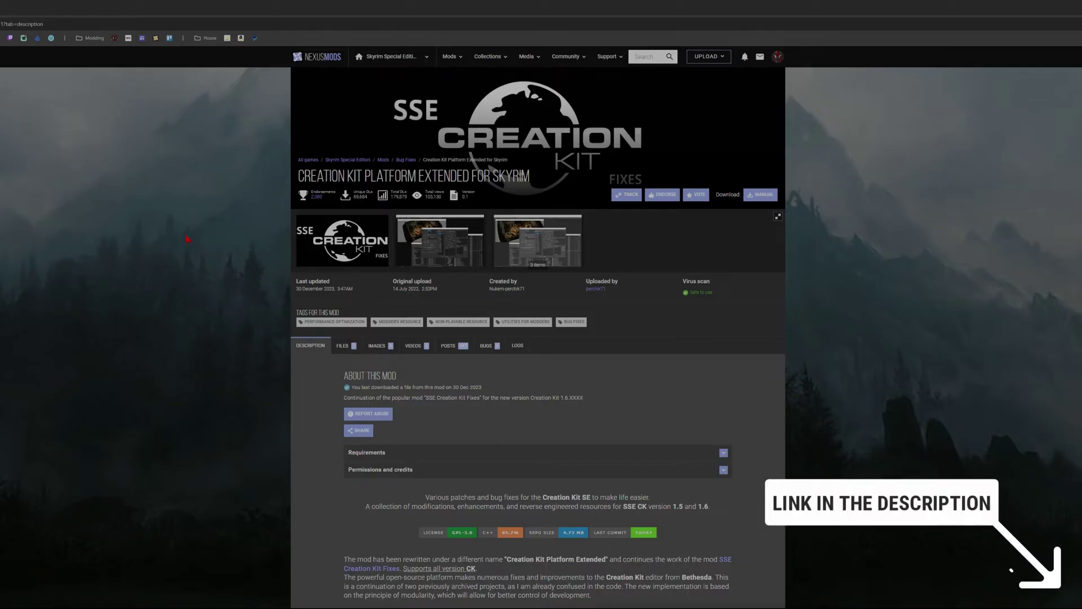
# Manually download CK Platform Extended 0.1 from the Files tab, keeping the flagged download.
pyautogui.click(344, 347)
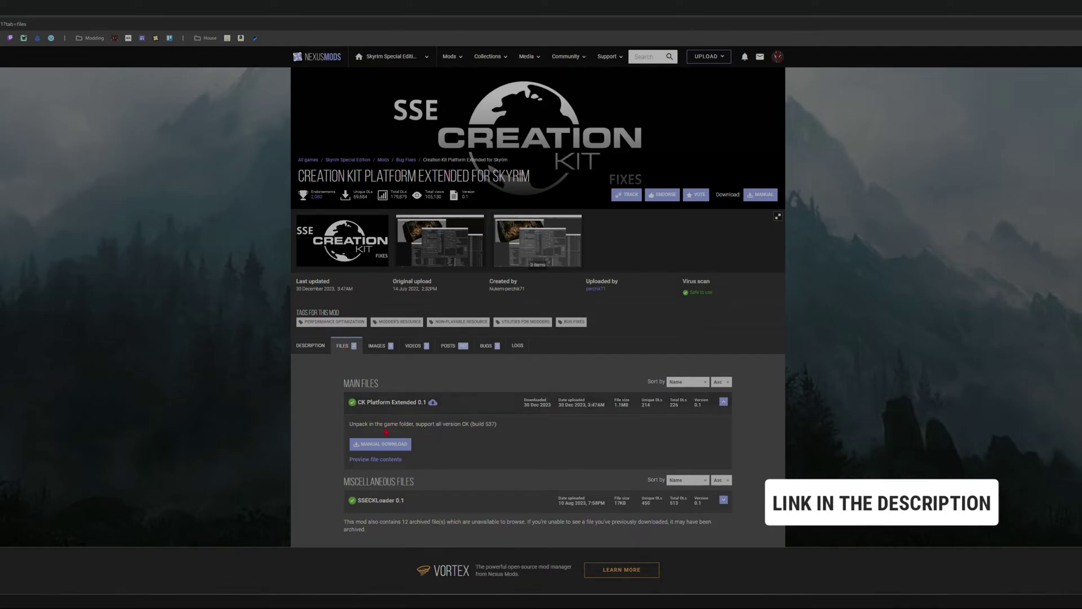
pyautogui.click(391, 445)
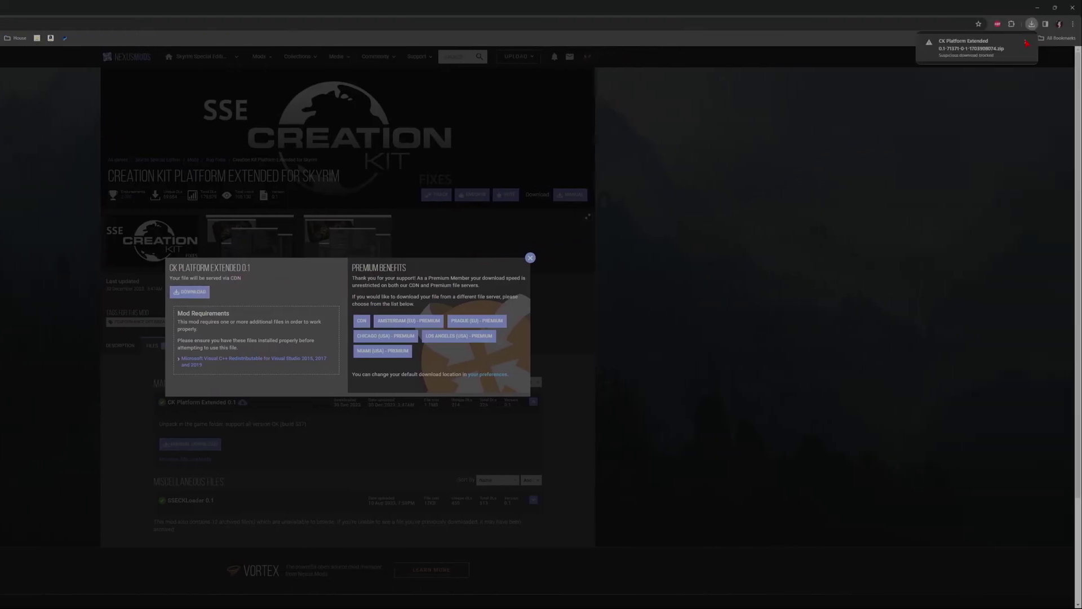
pyautogui.click(1001, 65)
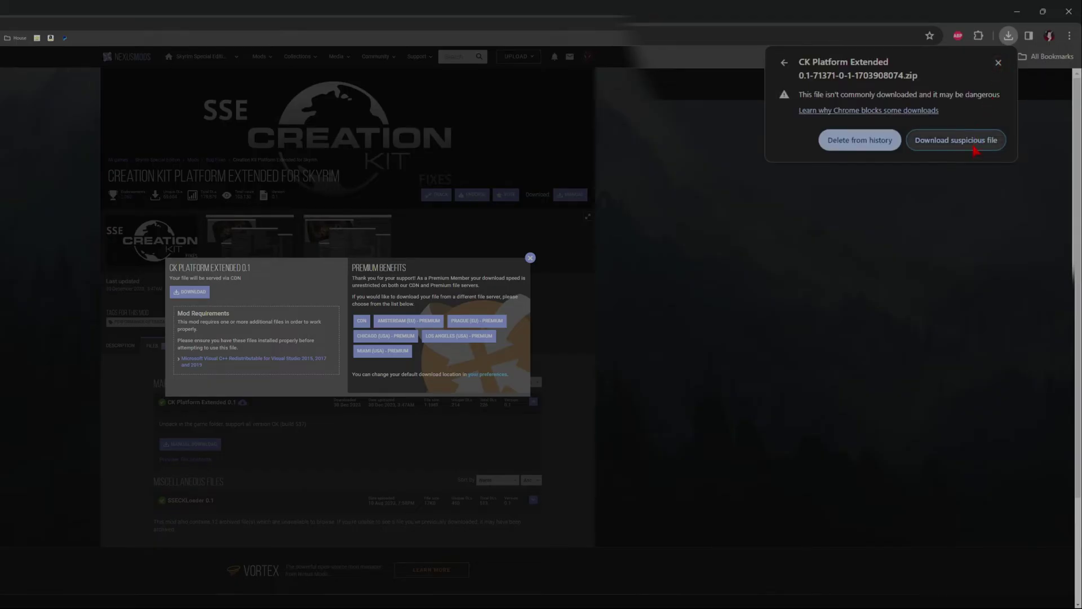
pyautogui.click(975, 151)
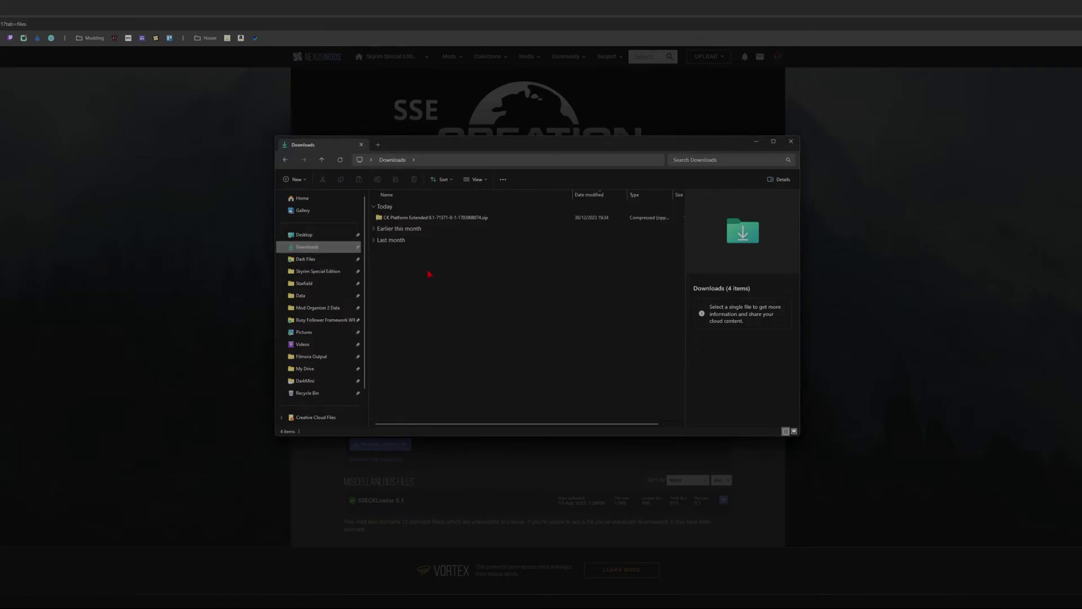
# Extract the CK Platform Extended zip into Downloads and open the extracted folder.
pyautogui.click(437, 218)
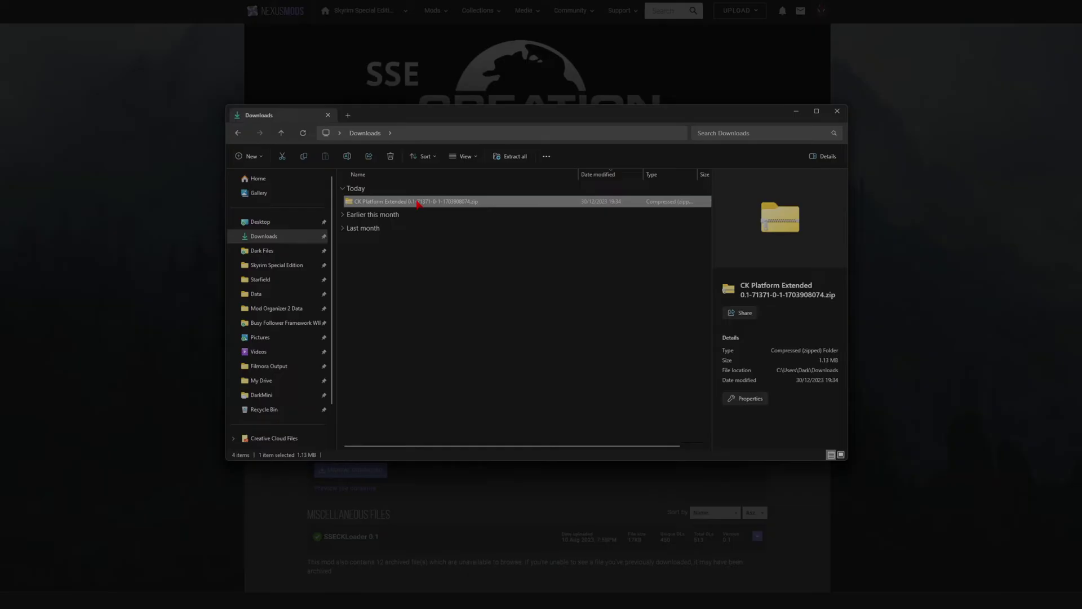
pyautogui.rightClick(418, 204)
pyautogui.click(462, 302)
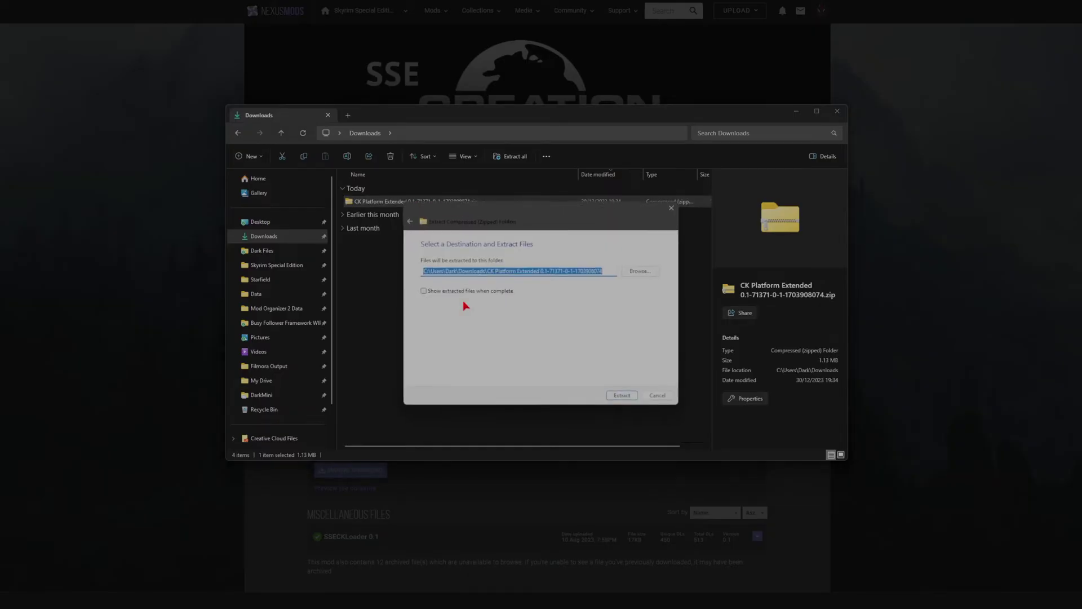
pyautogui.click(623, 395)
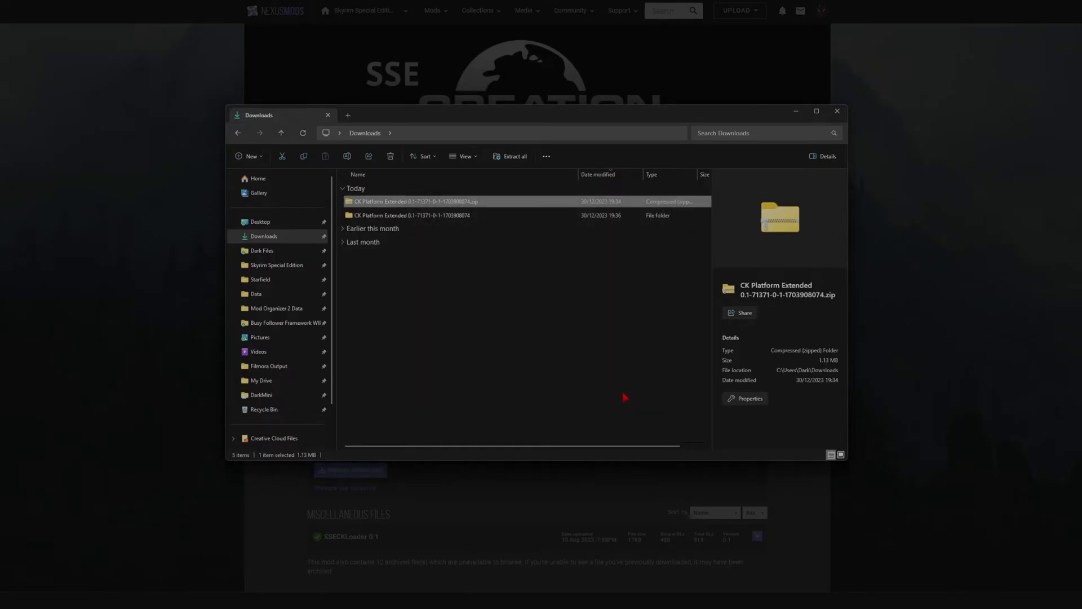
pyautogui.doubleClick(424, 216)
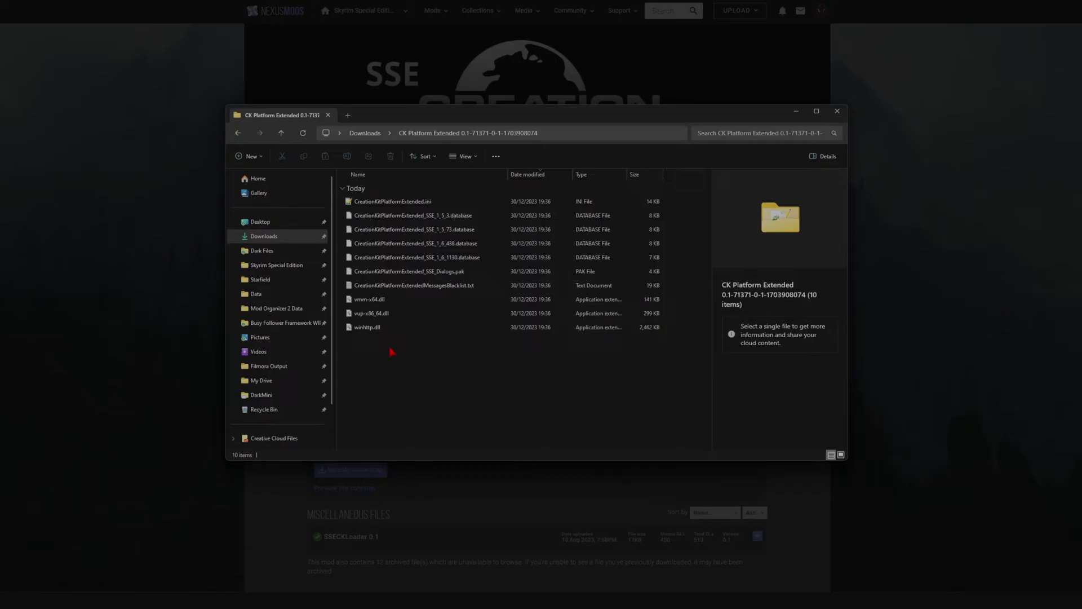
# Cut the 10 extracted files and paste them into Skyrim Special Edition, replacing existing copies.
pyautogui.moveTo(392, 353); pyautogui.dragTo(447, 204)
pyautogui.rightClick(447, 204)
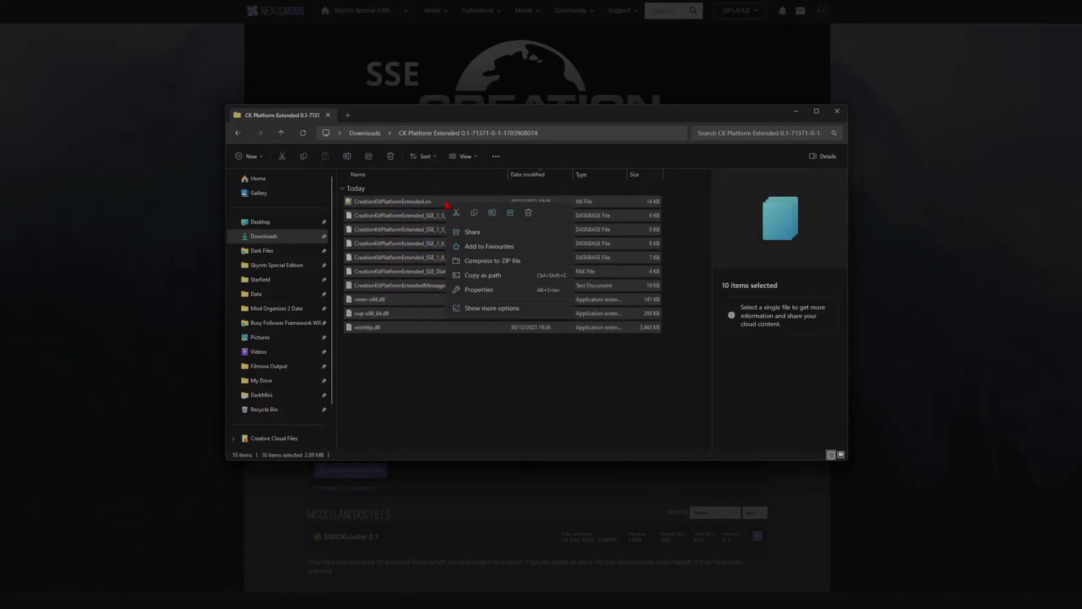
pyautogui.click(456, 217)
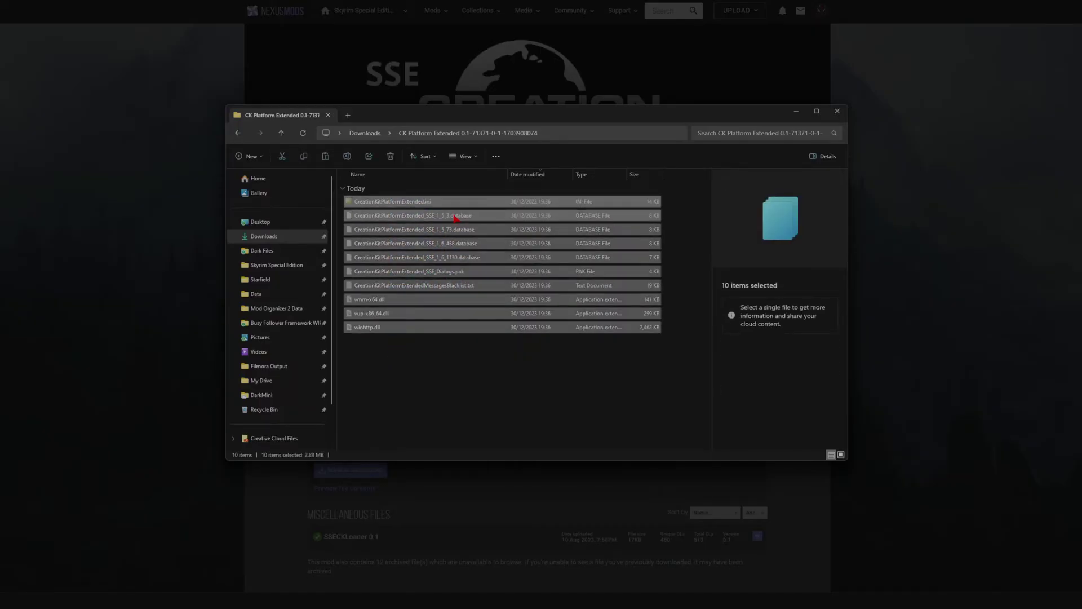
pyautogui.click(286, 268)
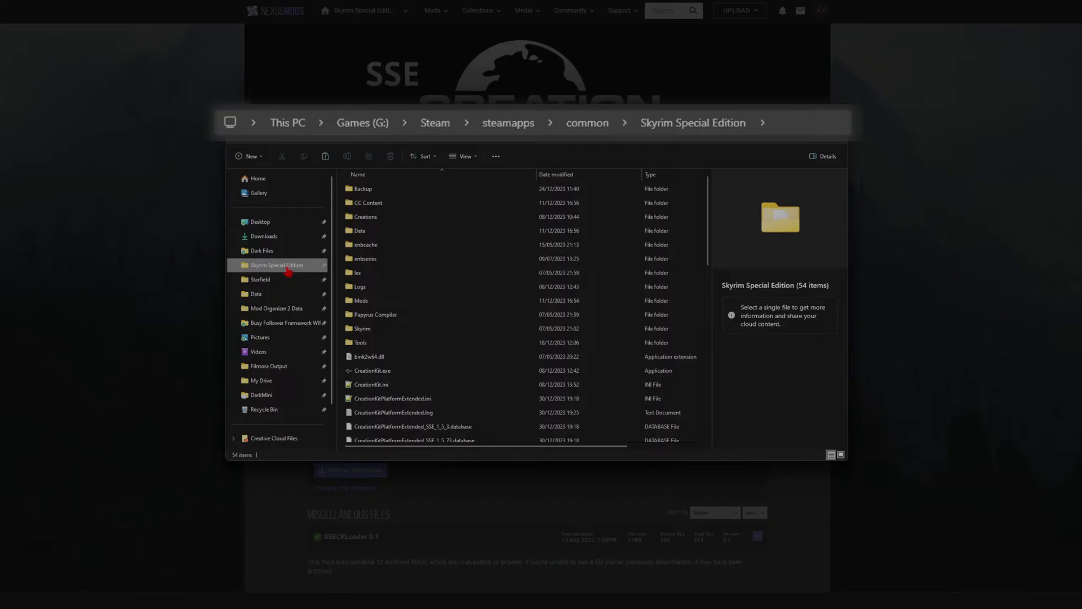
pyautogui.rightClick(342, 277)
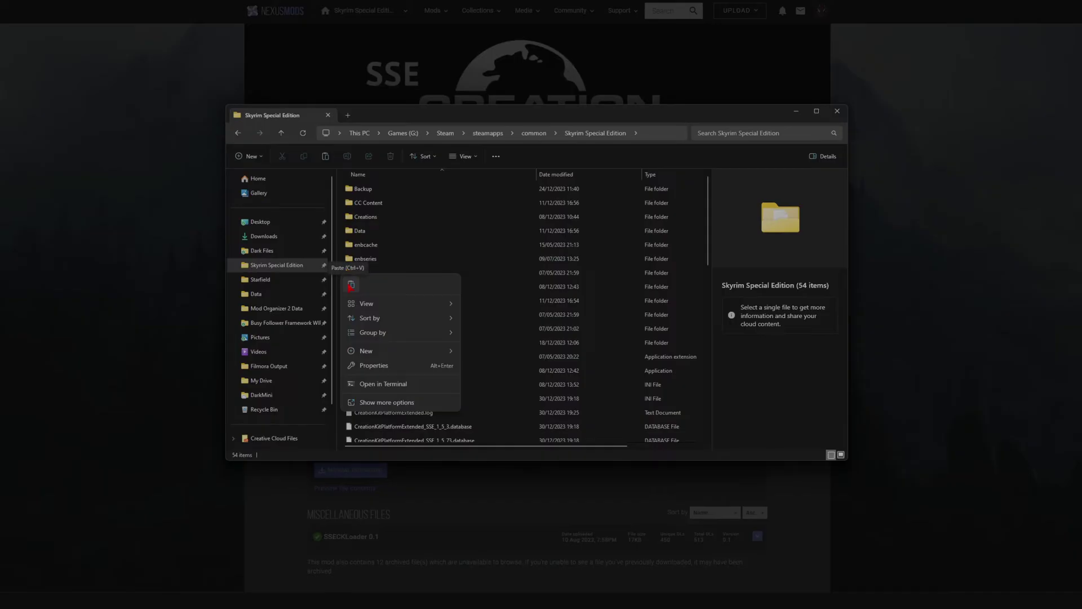
pyautogui.click(351, 285)
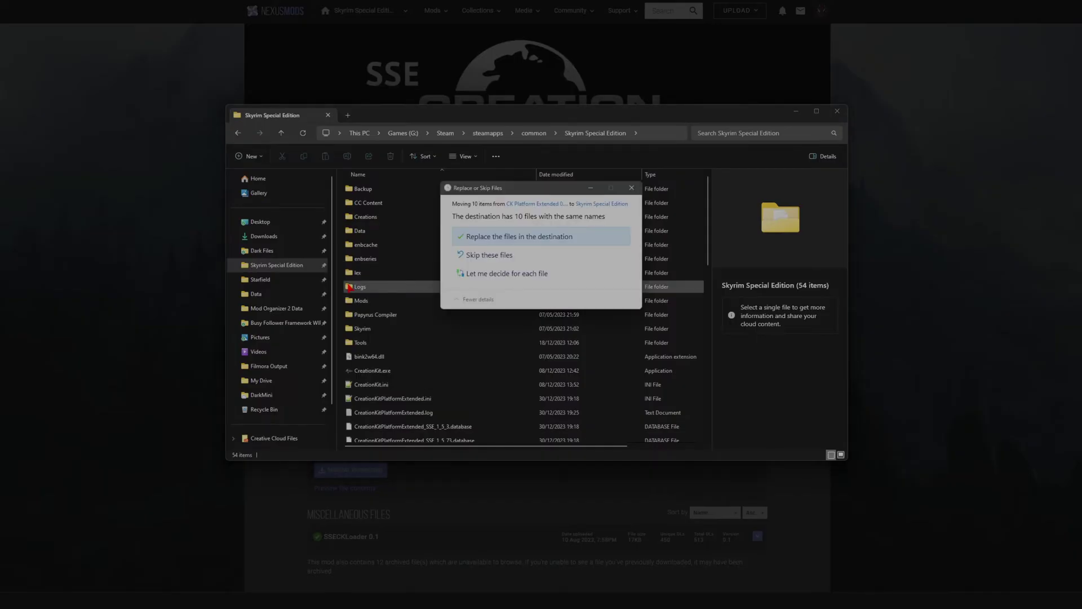
pyautogui.click(511, 239)
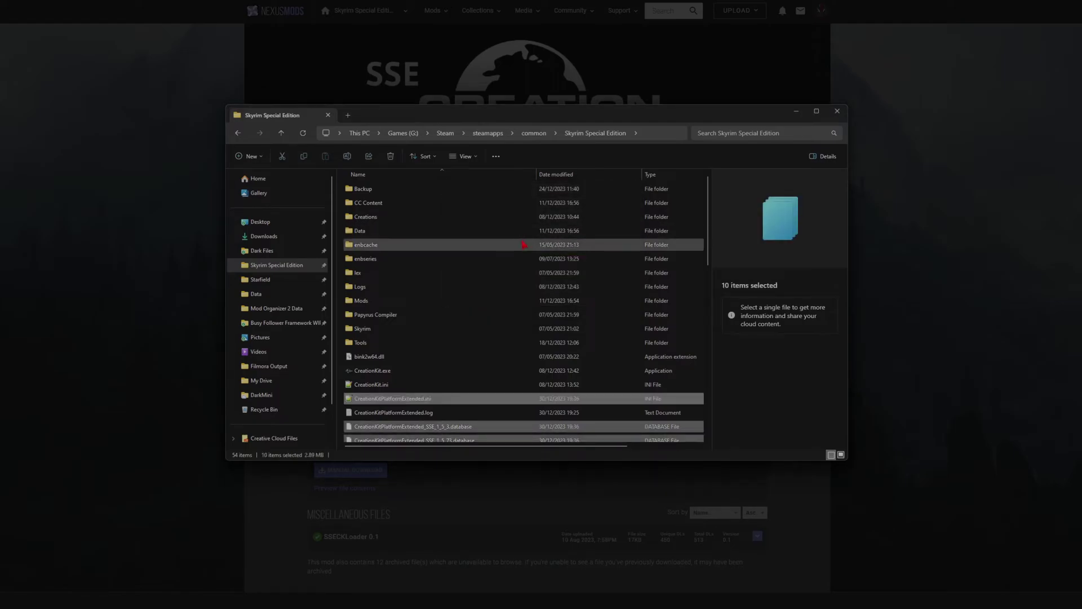
pyautogui.click(340, 264)
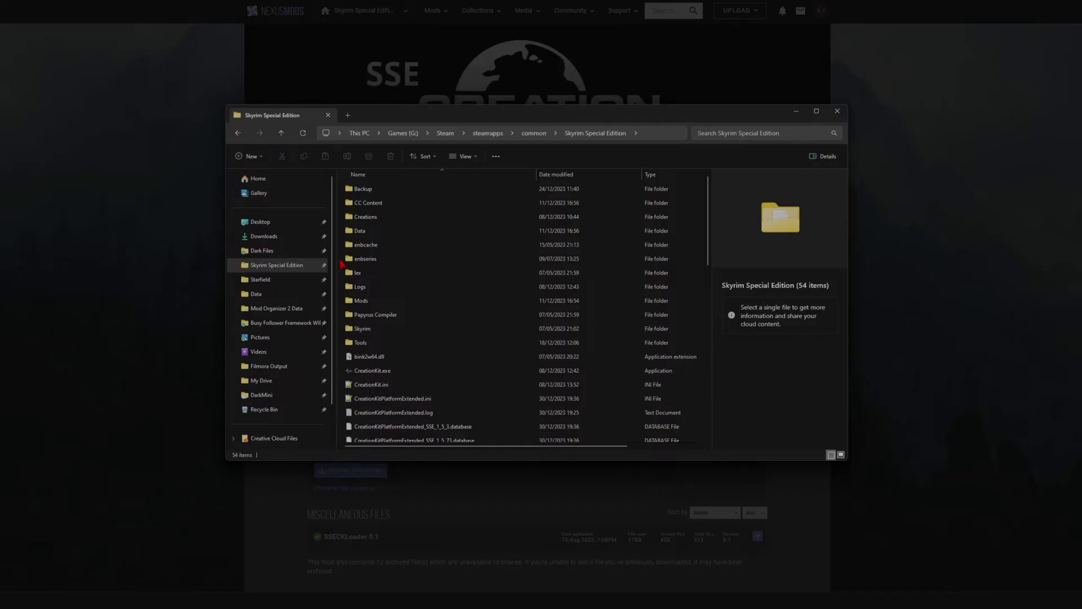
# Delete the 1_5_3, 1_5_73 and 1_6_438 CreationKitPlatformExtended .database files.
pyautogui.scroll(-6, 341, 264)
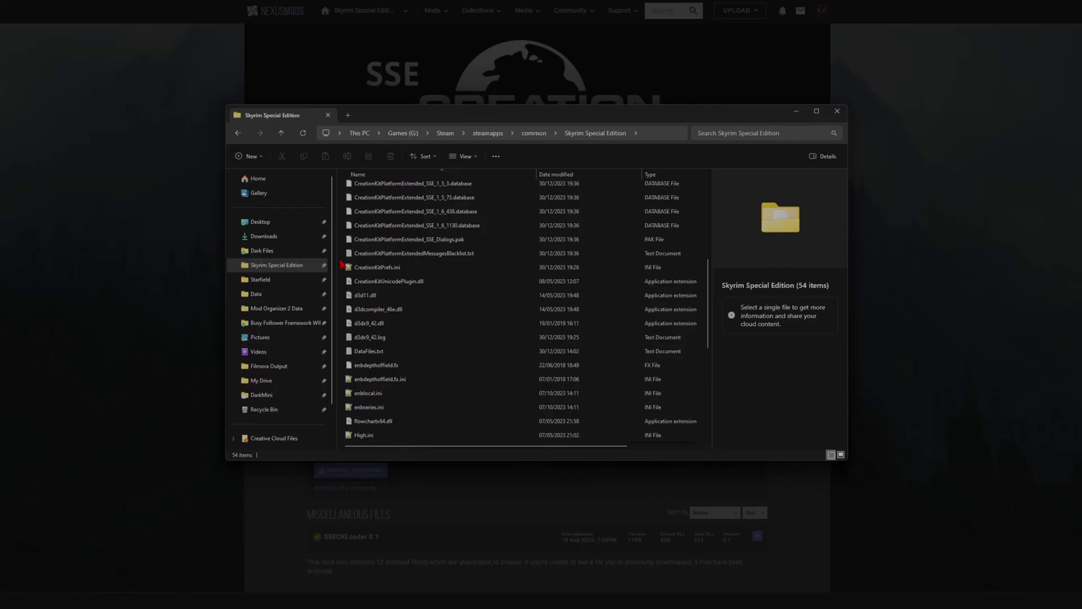
pyautogui.click(656, 190)
pyautogui.press('Delete')
pyautogui.click(669, 188)
pyautogui.press('Delete')
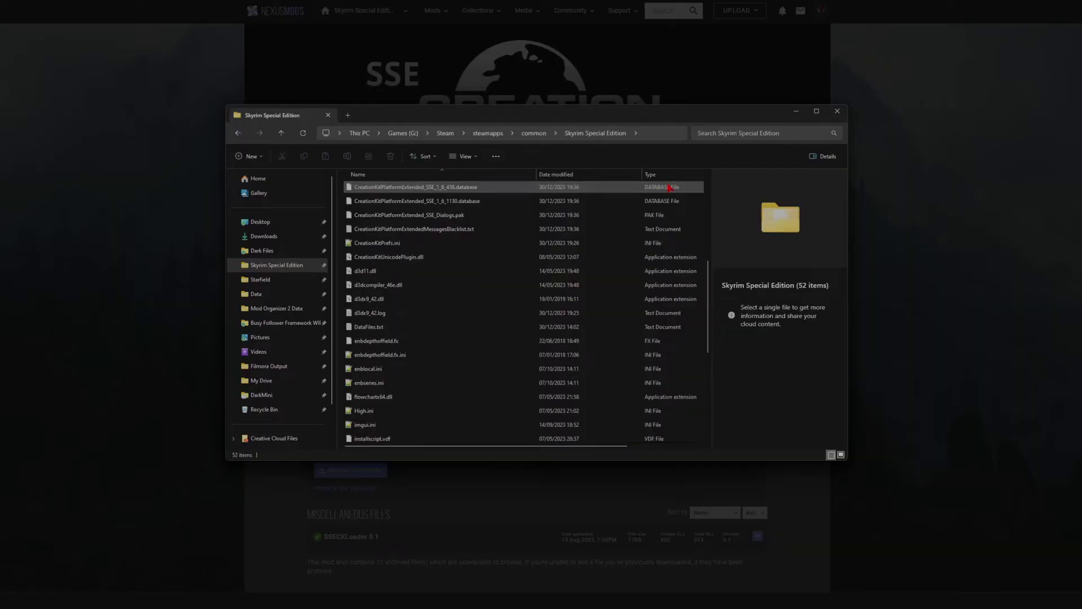
pyautogui.click(670, 187)
pyautogui.press('Delete')
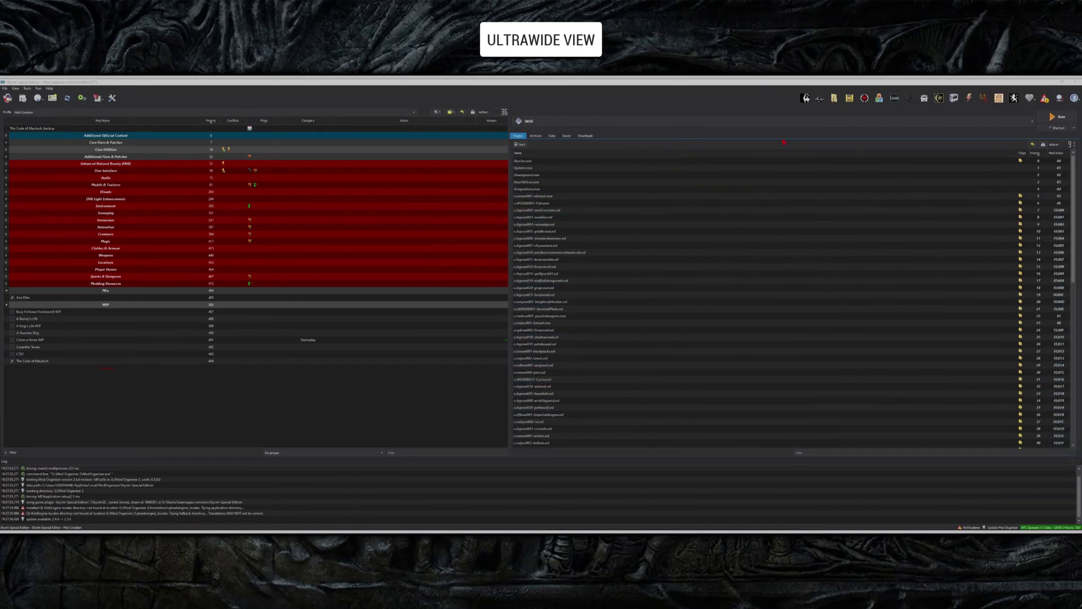
# Run the CreationKit executable from Mod Organizer 2's toolbar.
pyautogui.click(818, 99)
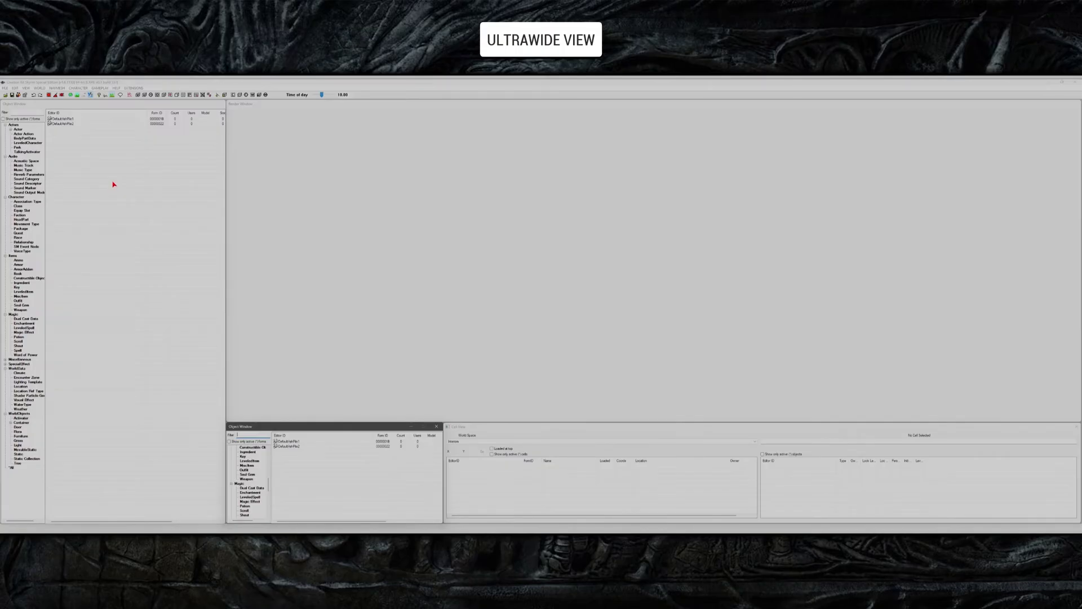
# Load the data files with the chosen mod plugin set as Active File, then focus the editor.
pyautogui.click(5, 95)
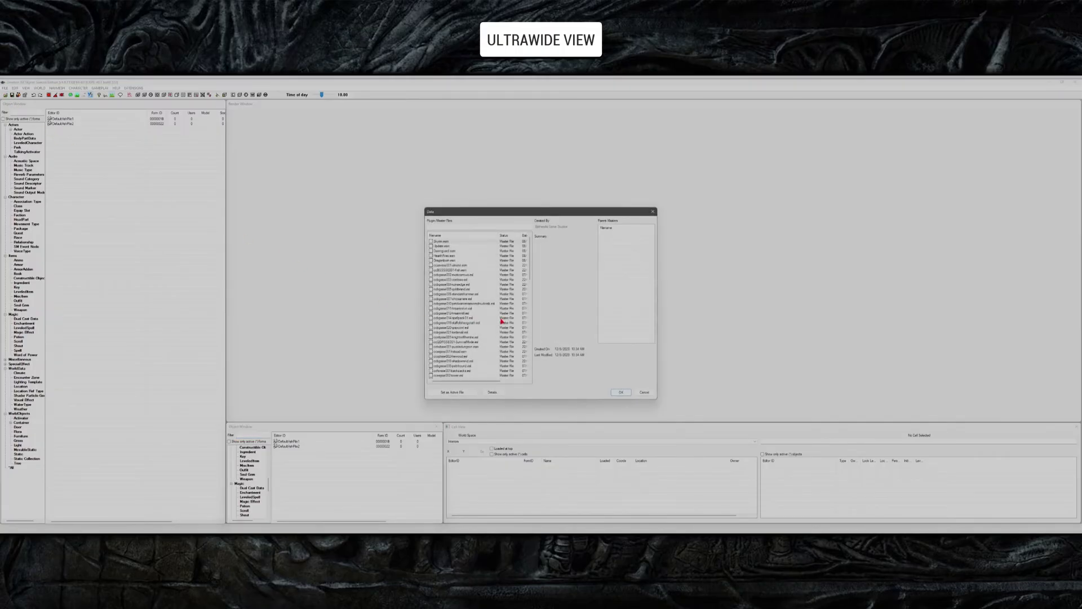
pyautogui.scroll(-10, 503, 316)
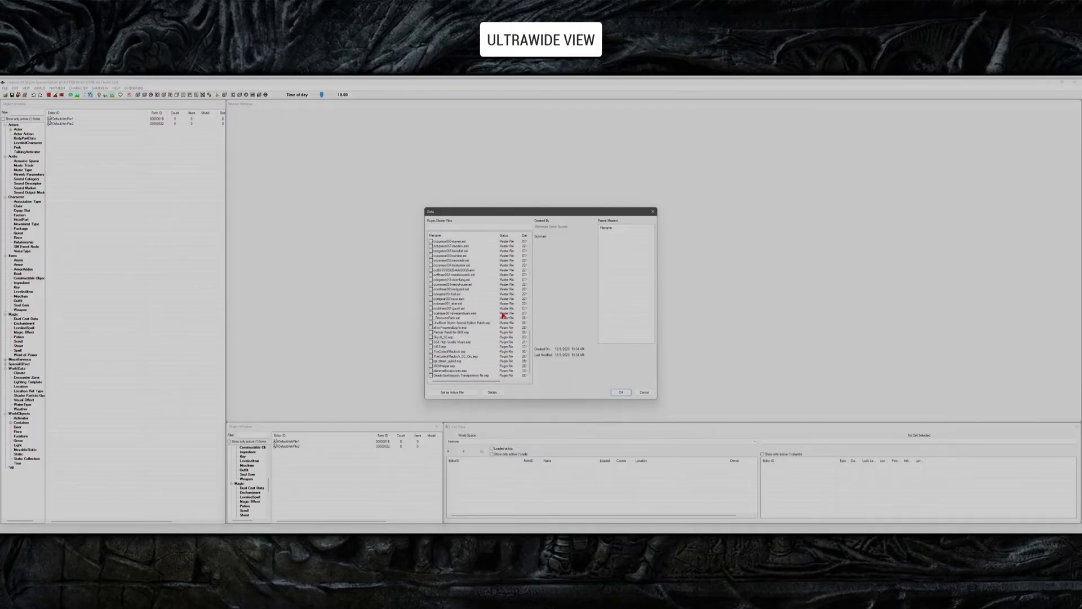
pyautogui.click(457, 352)
pyautogui.click(451, 392)
pyautogui.click(621, 392)
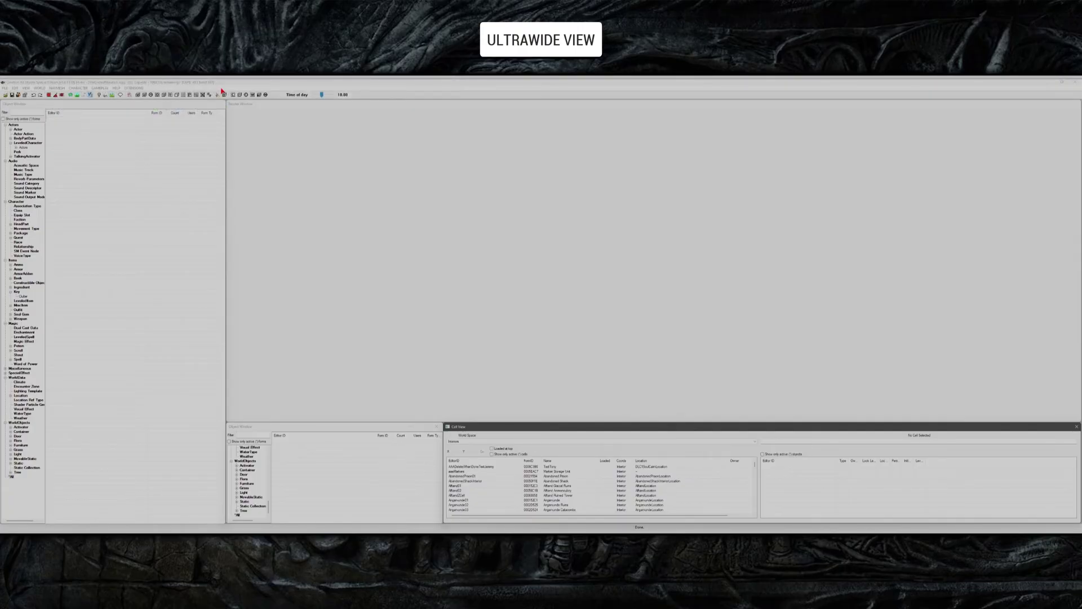
pyautogui.click(586, 278)
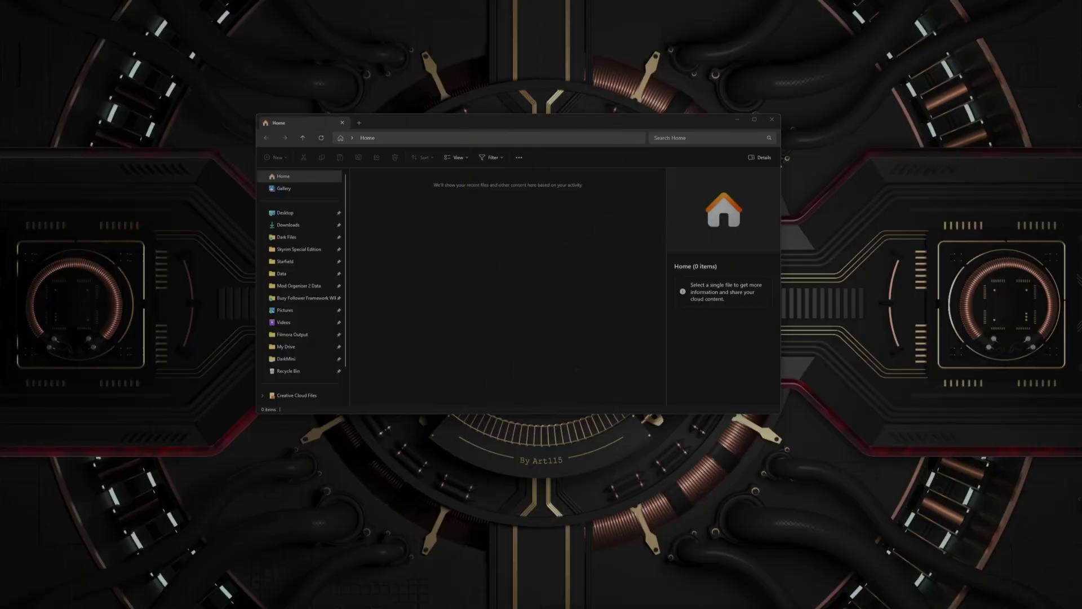
# Open CreationKitPlatformExtended.ini in the Skyrim Special Edition folder with Notepad++ via Open with.
pyautogui.click(296, 249)
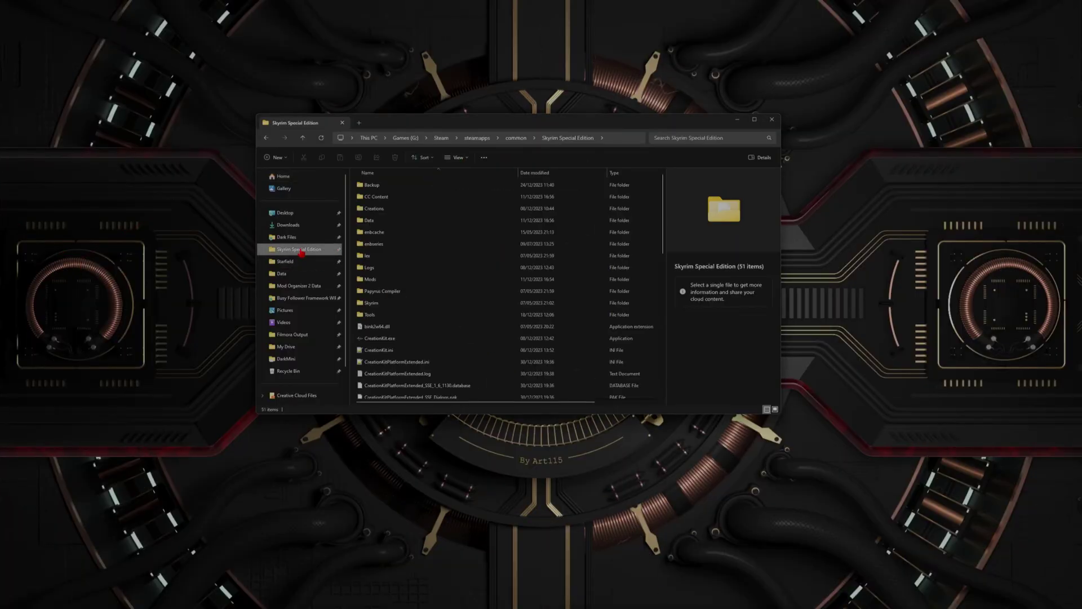
pyautogui.scroll(-2, 458, 255)
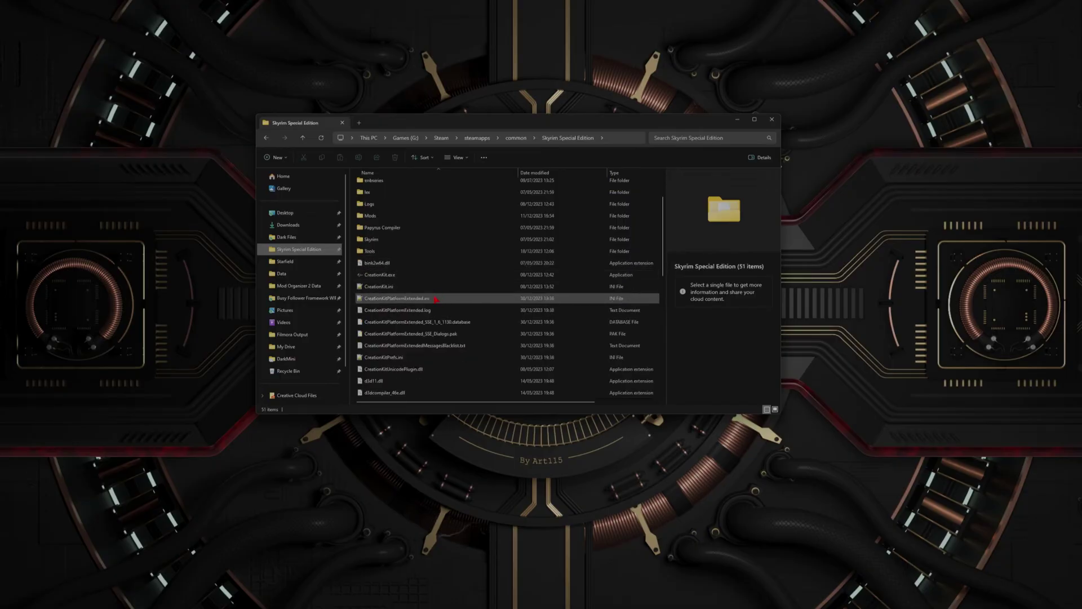
pyautogui.click(436, 299)
pyautogui.rightClick(436, 300)
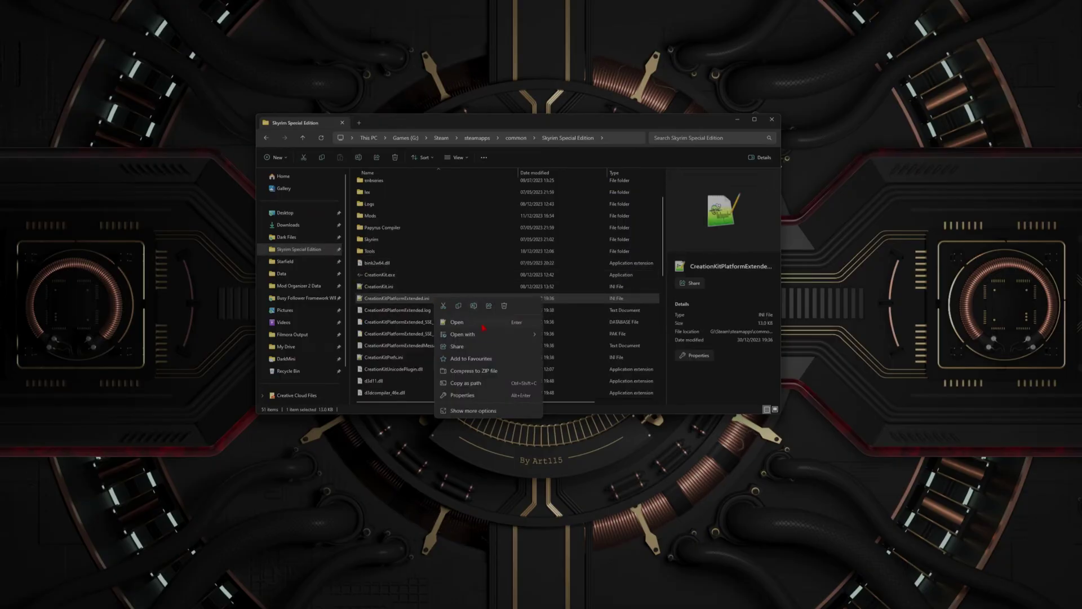
pyautogui.moveTo(484, 339)
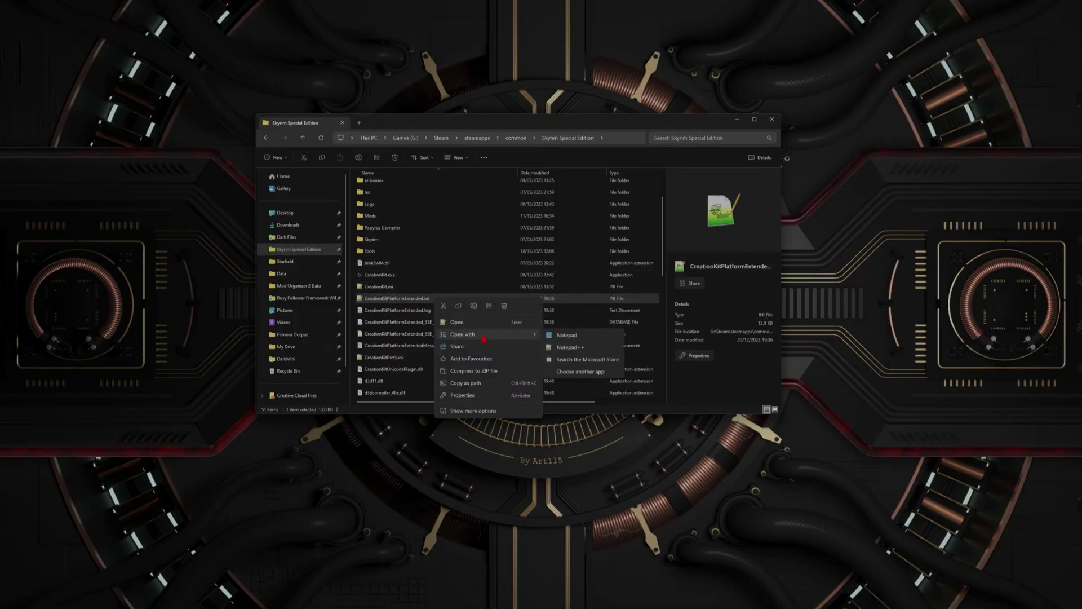
pyautogui.click(570, 348)
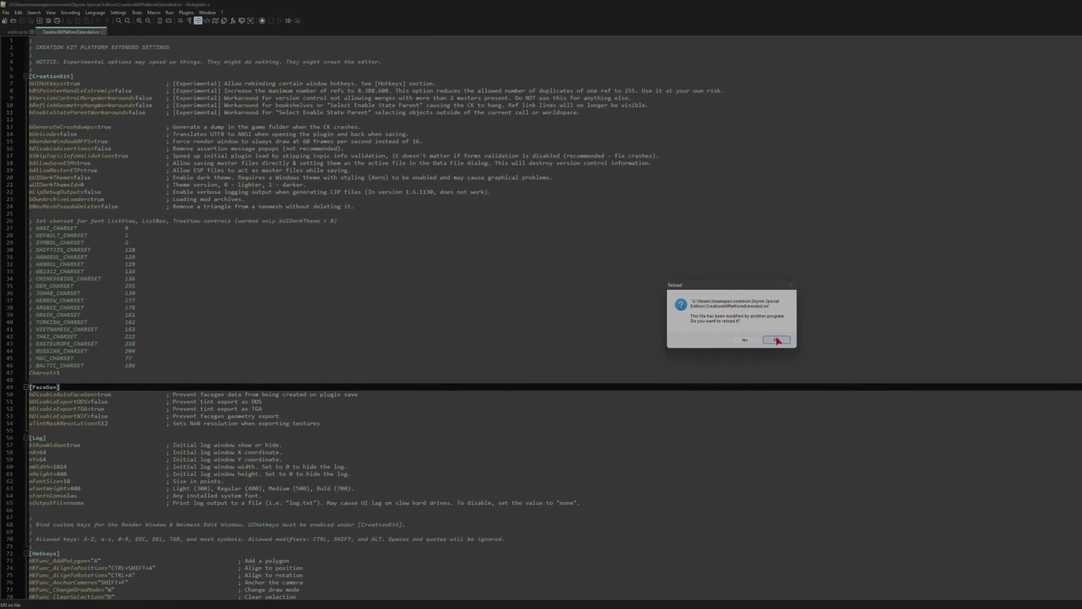
# Reload the externally changed ini, close the enblocal.ini tab, and browse CreationKitPlatformExtended.ini's sections.
pyautogui.click(778, 338)
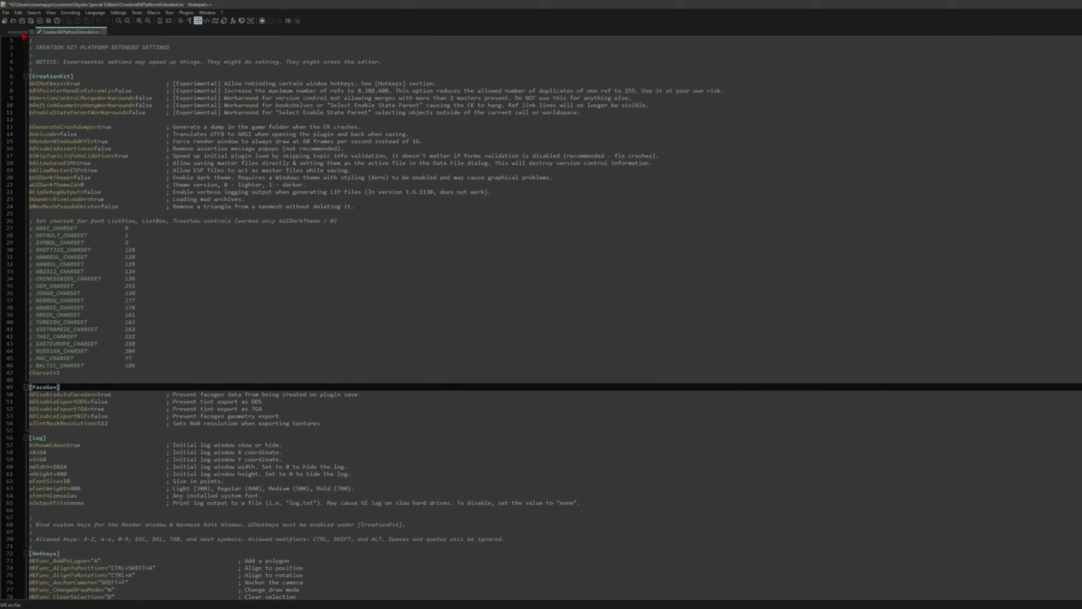
pyautogui.click(32, 32)
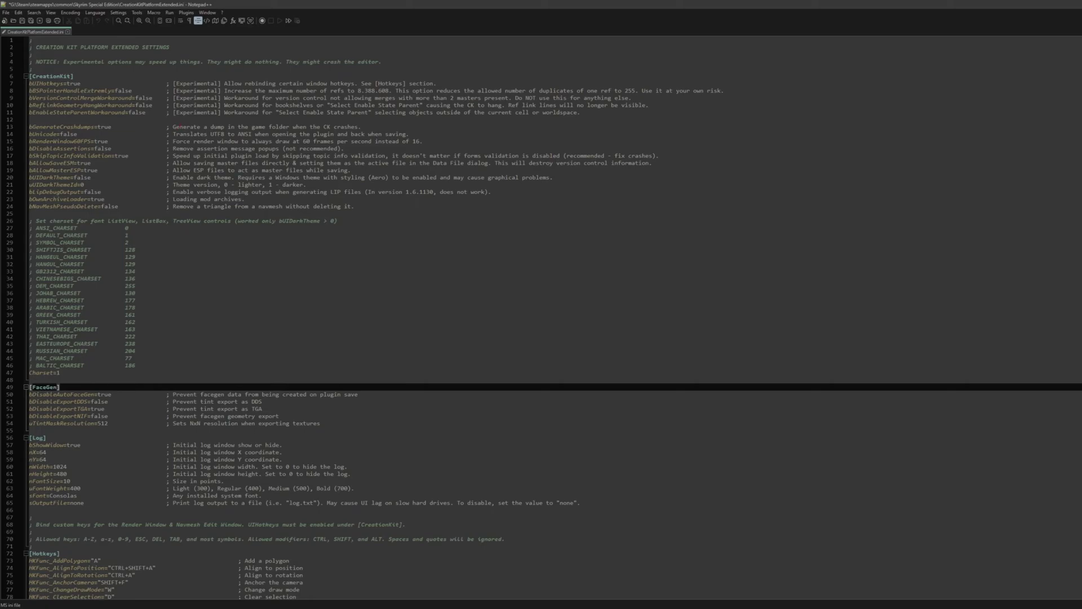
pyautogui.scroll(-4, 553, 318)
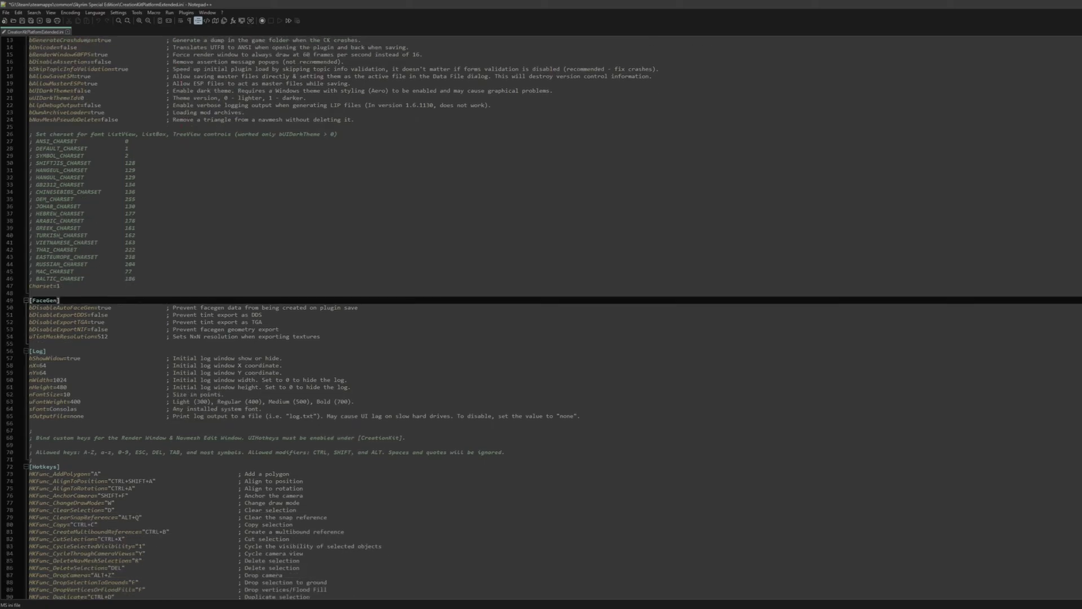
pyautogui.scroll(-3, 553, 318)
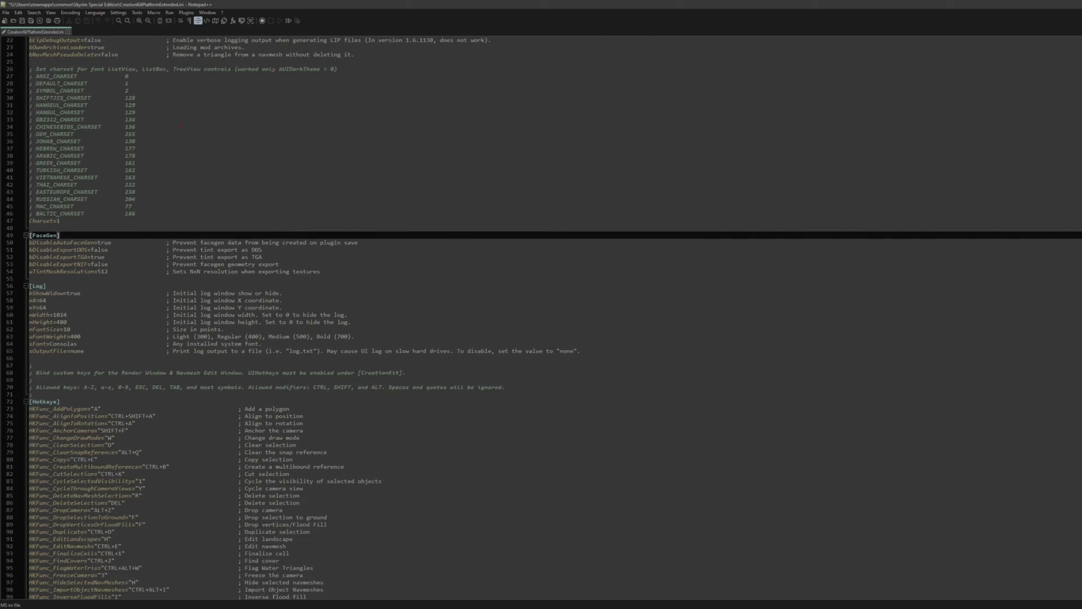
pyautogui.scroll(-2, 553, 318)
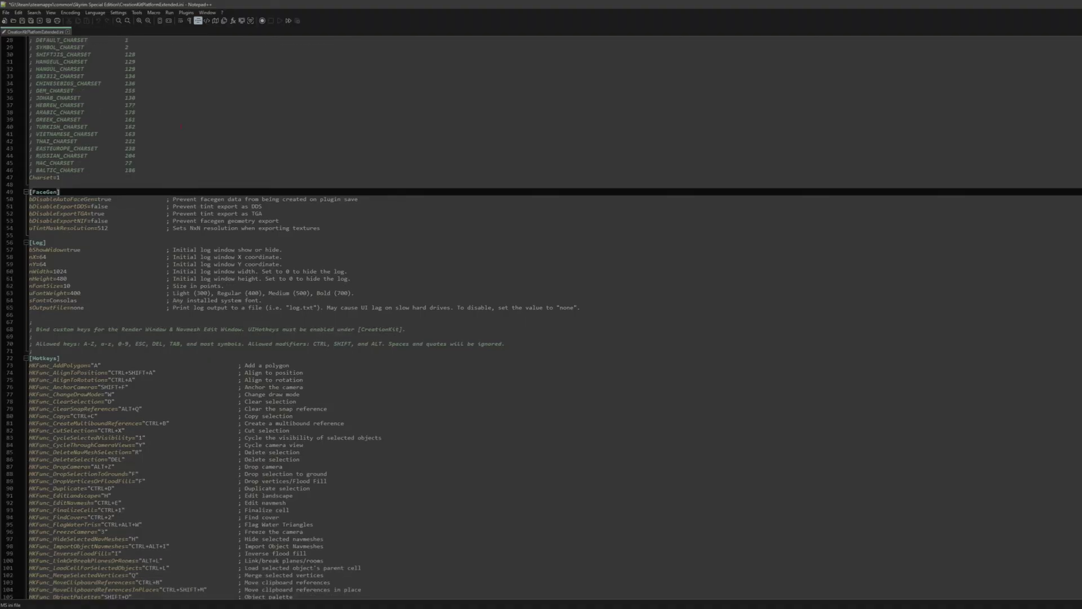
pyautogui.scroll(9, 553, 318)
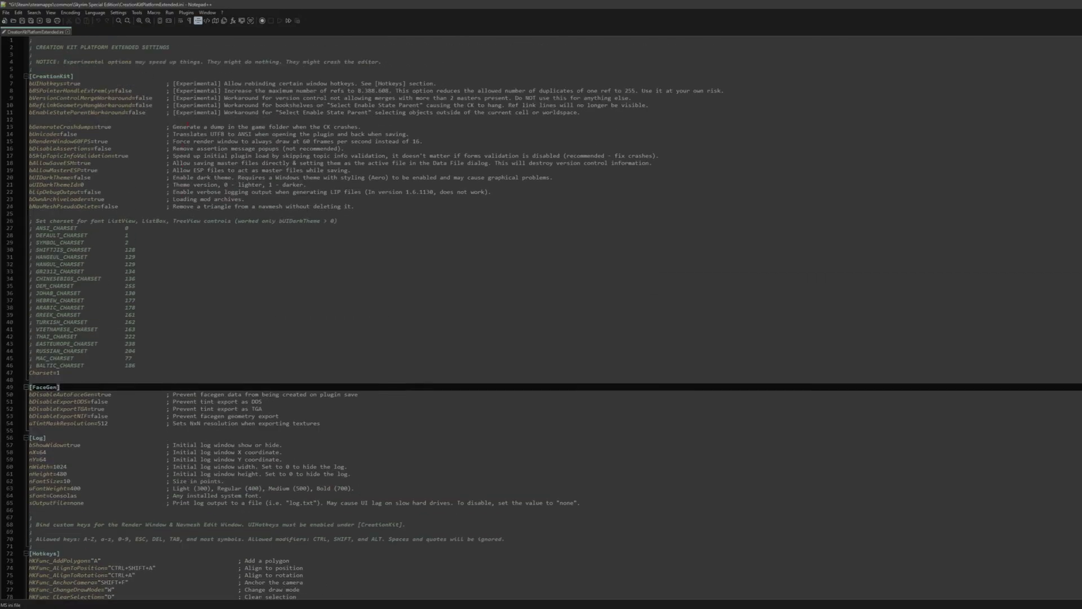
pyautogui.click(121, 120)
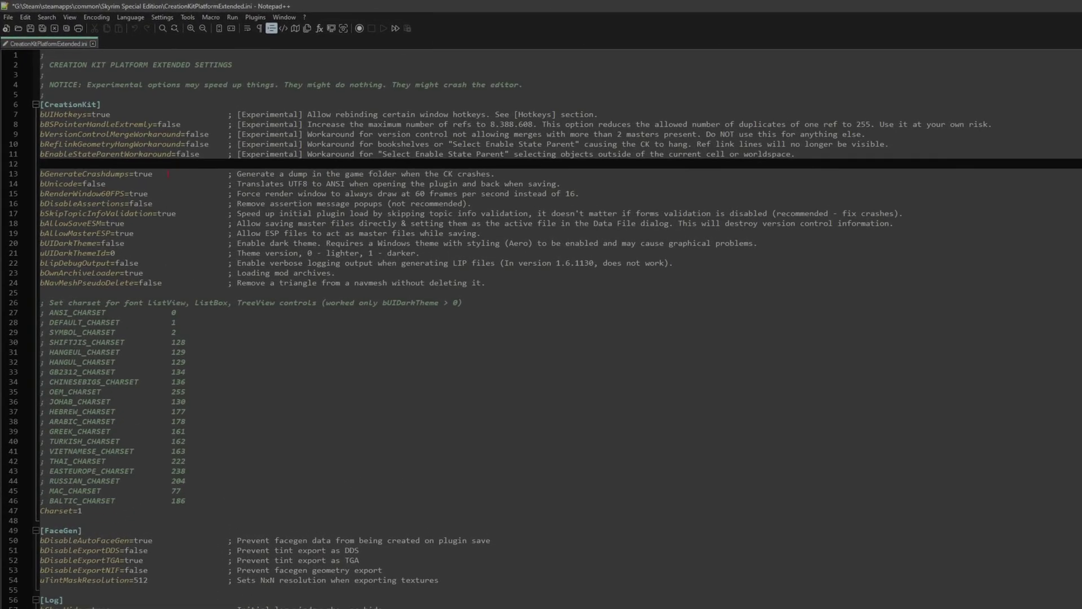
# Change the bGenerateCrashdumps value on line 13 from true to false.
pyautogui.click(168, 174)
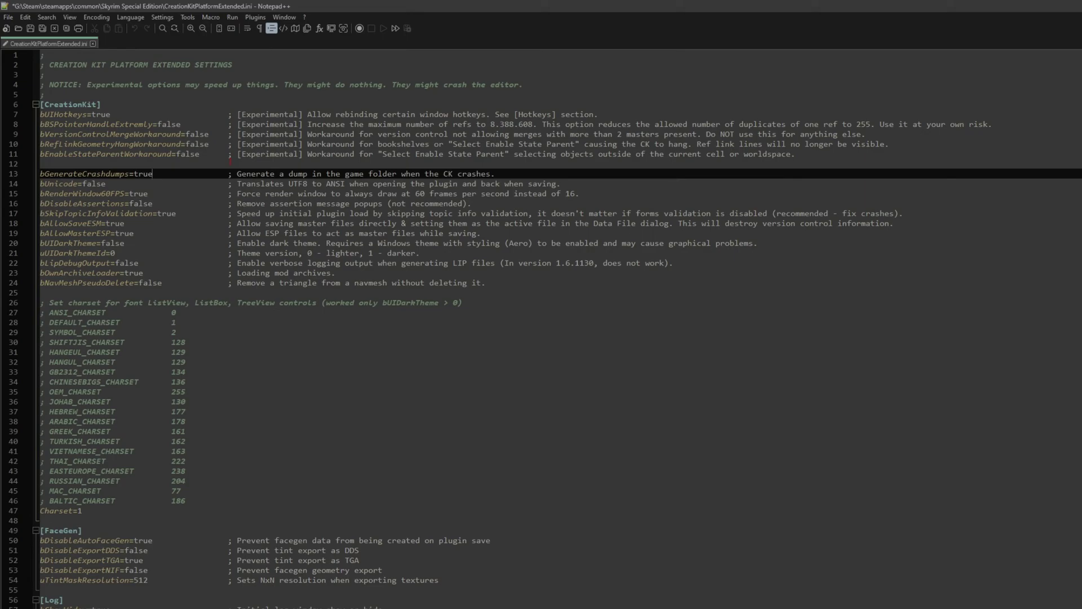
pyautogui.press('BackSpace')
pyautogui.press('BackSpace')
pyautogui.press('BackSpace')
pyautogui.press('BackSpace')
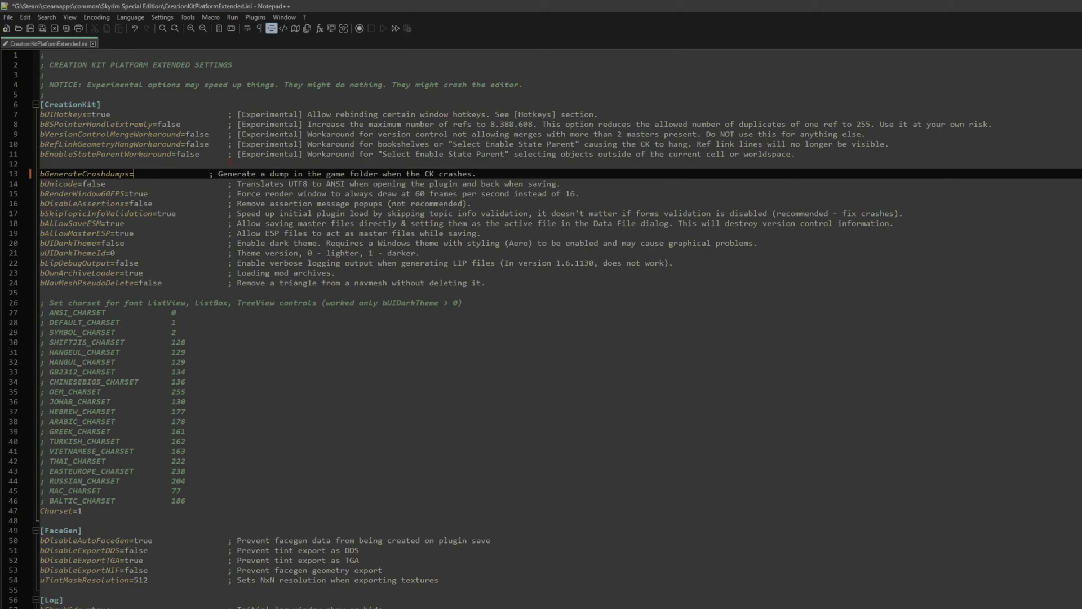
pyautogui.write('false')
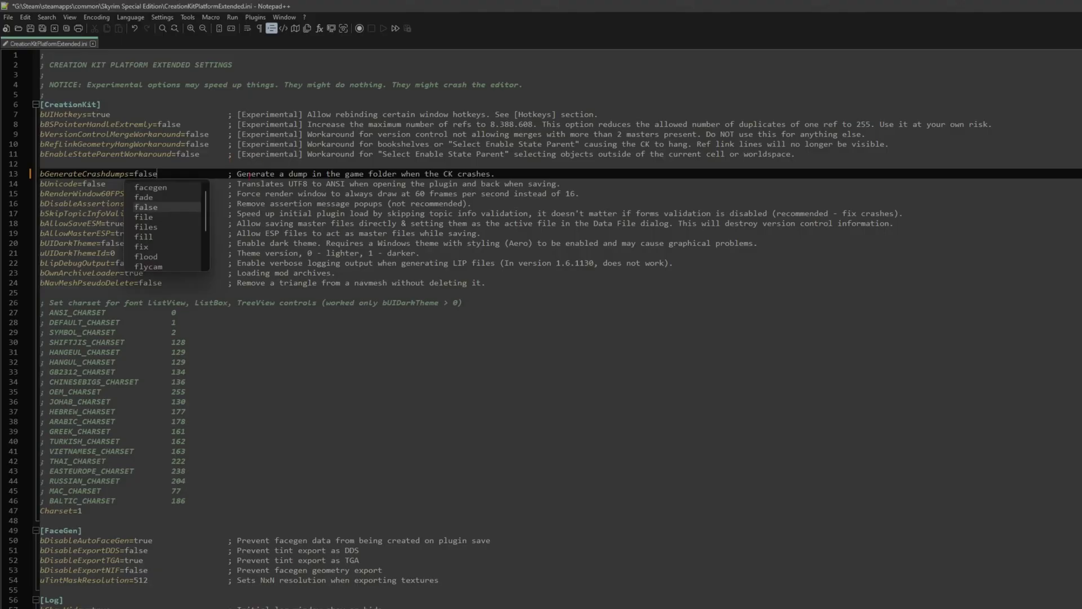
pyautogui.click(249, 174)
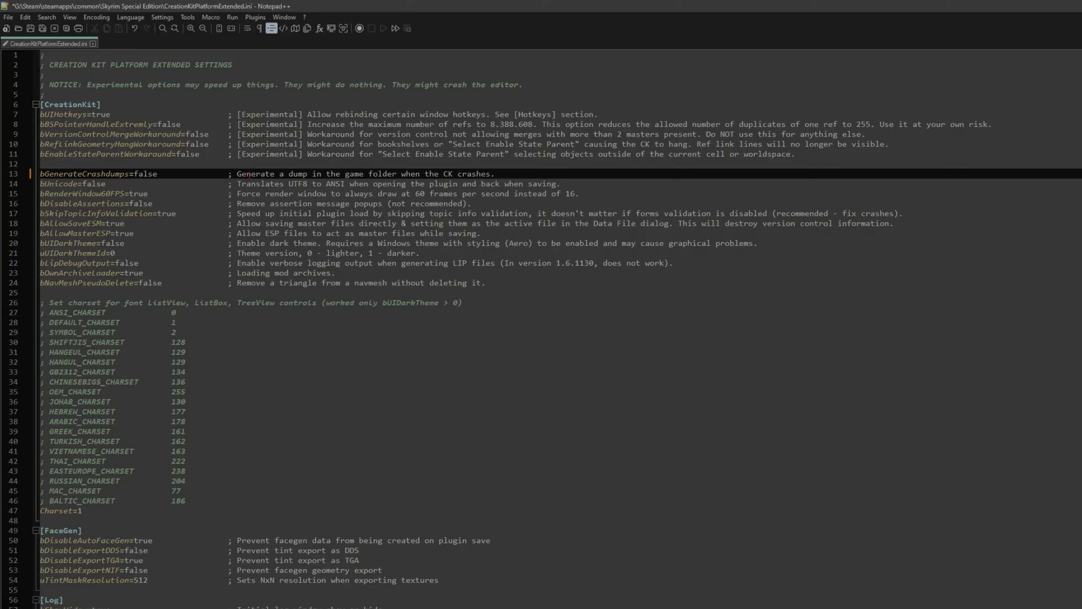
# Change the bUIDarkTheme value on line 20 from false to true.
pyautogui.click(142, 244)
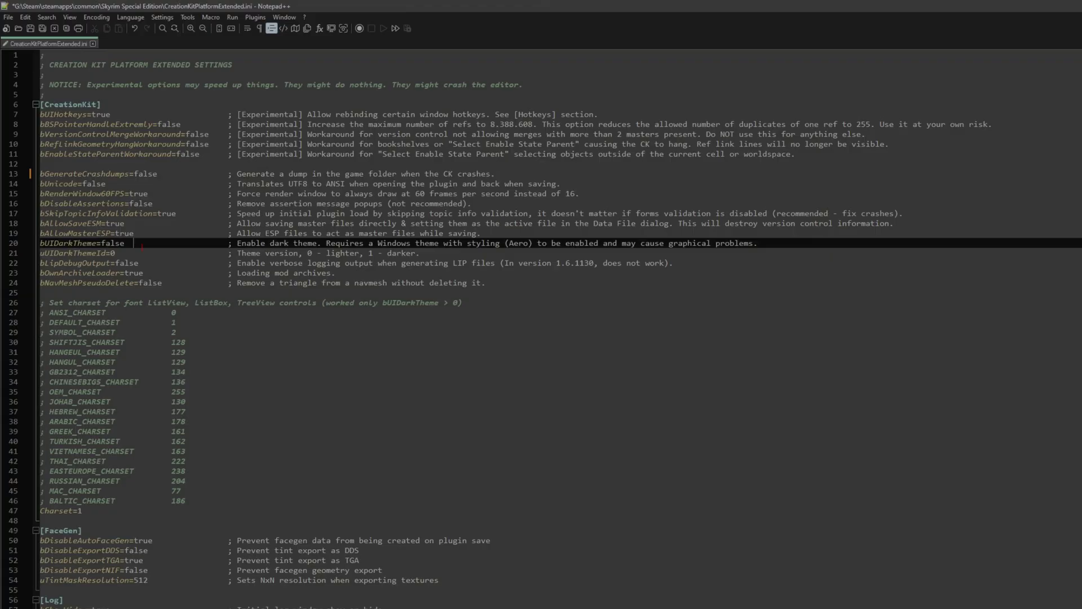
pyautogui.press('BackSpace')
pyautogui.press('BackSpace')
pyautogui.press('BackSpace')
pyautogui.press('BackSpace')
pyautogui.press('BackSpace')
pyautogui.write('true')
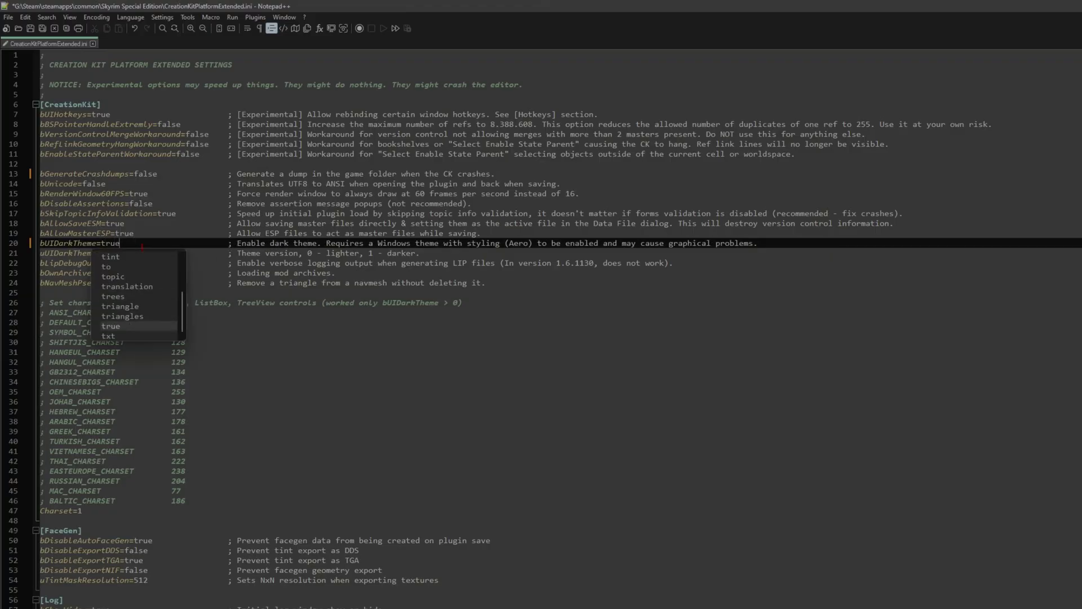
pyautogui.click(152, 243)
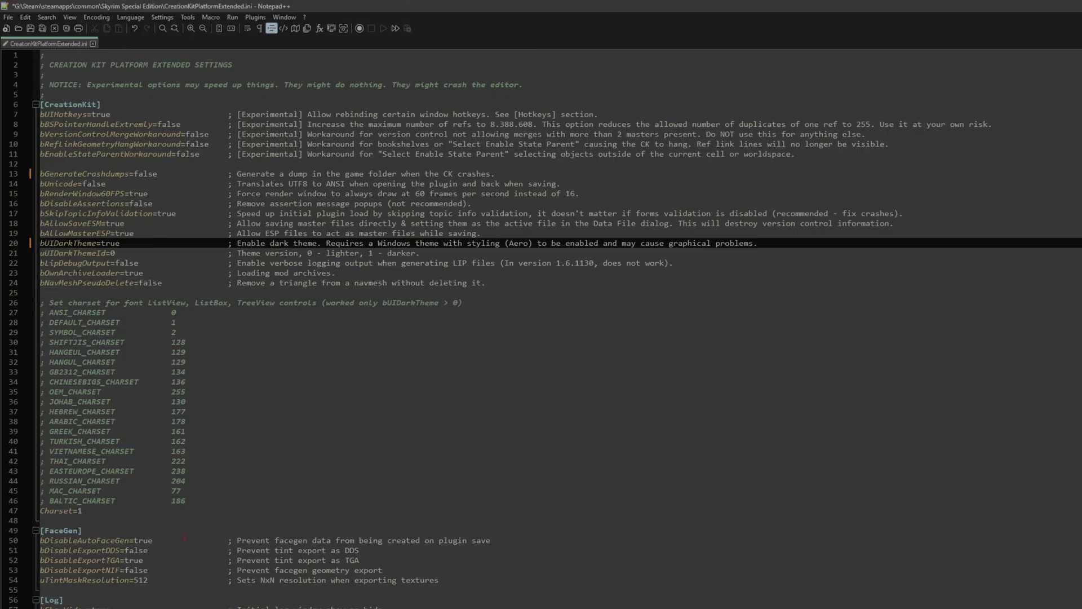
pyautogui.click(186, 540)
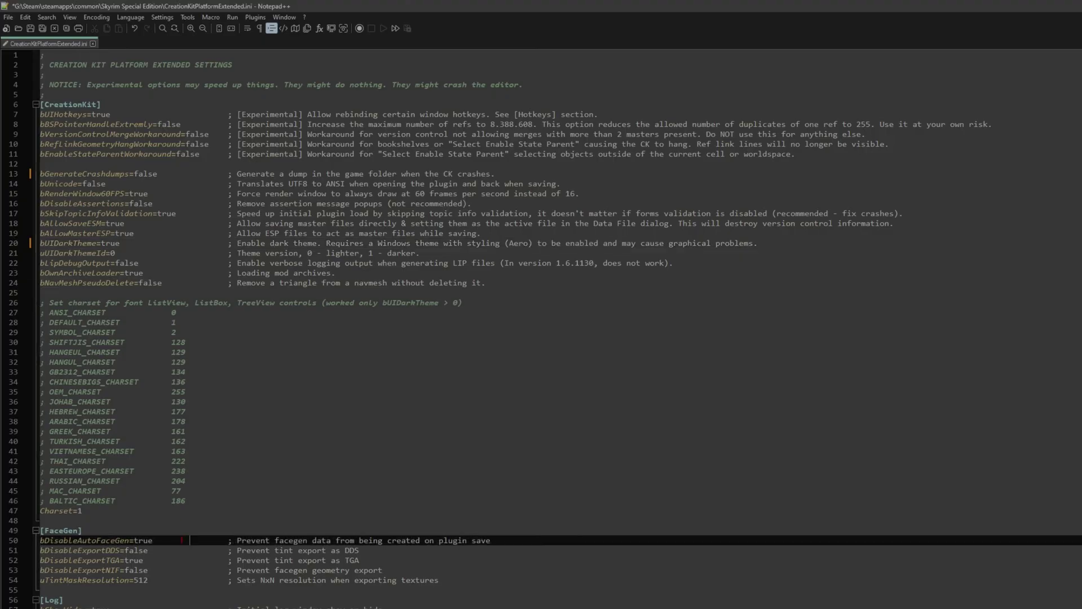